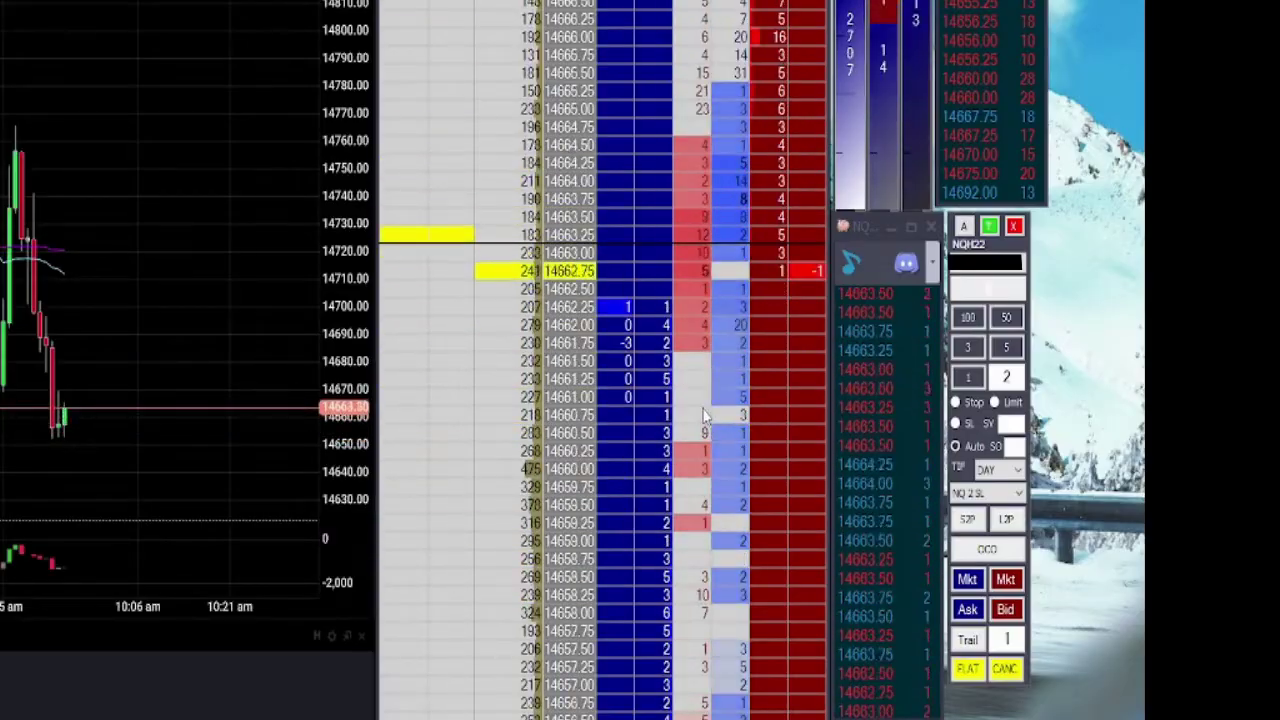
left_click(712, 385)
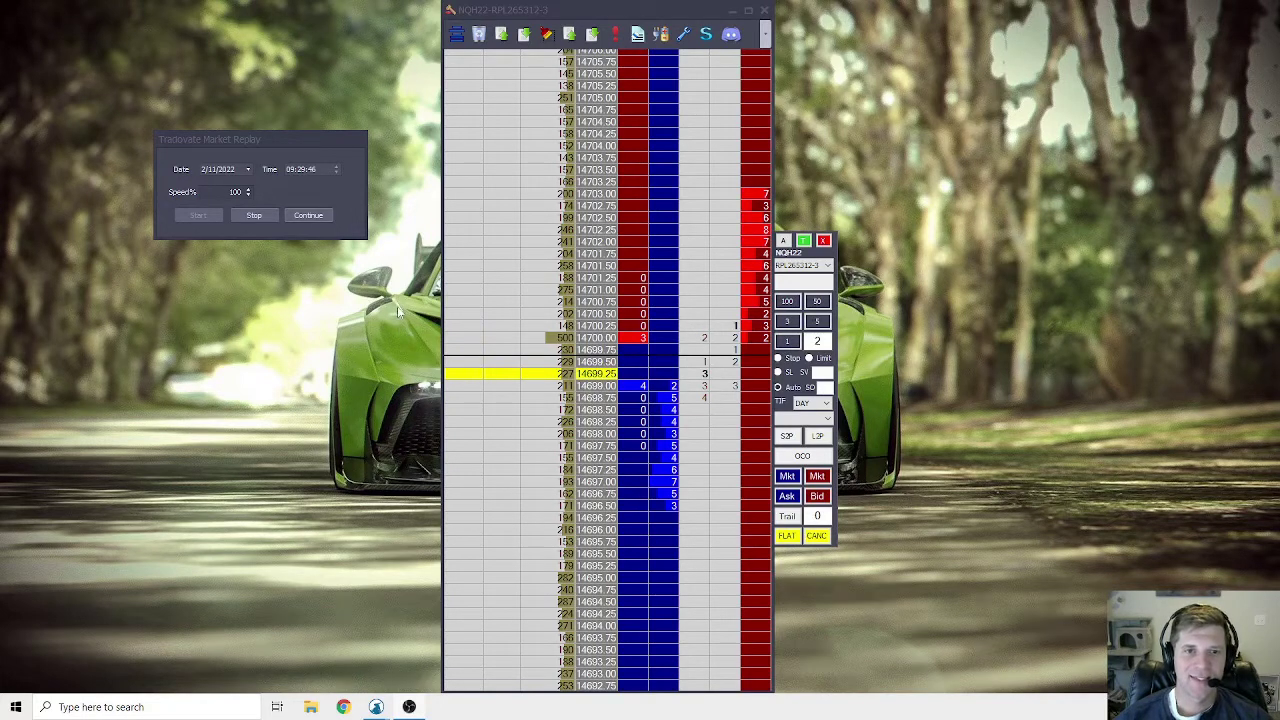
Add the note "Key level" beside the 14700.00 price row of the NQH22 ladder.
left_click(733, 388)
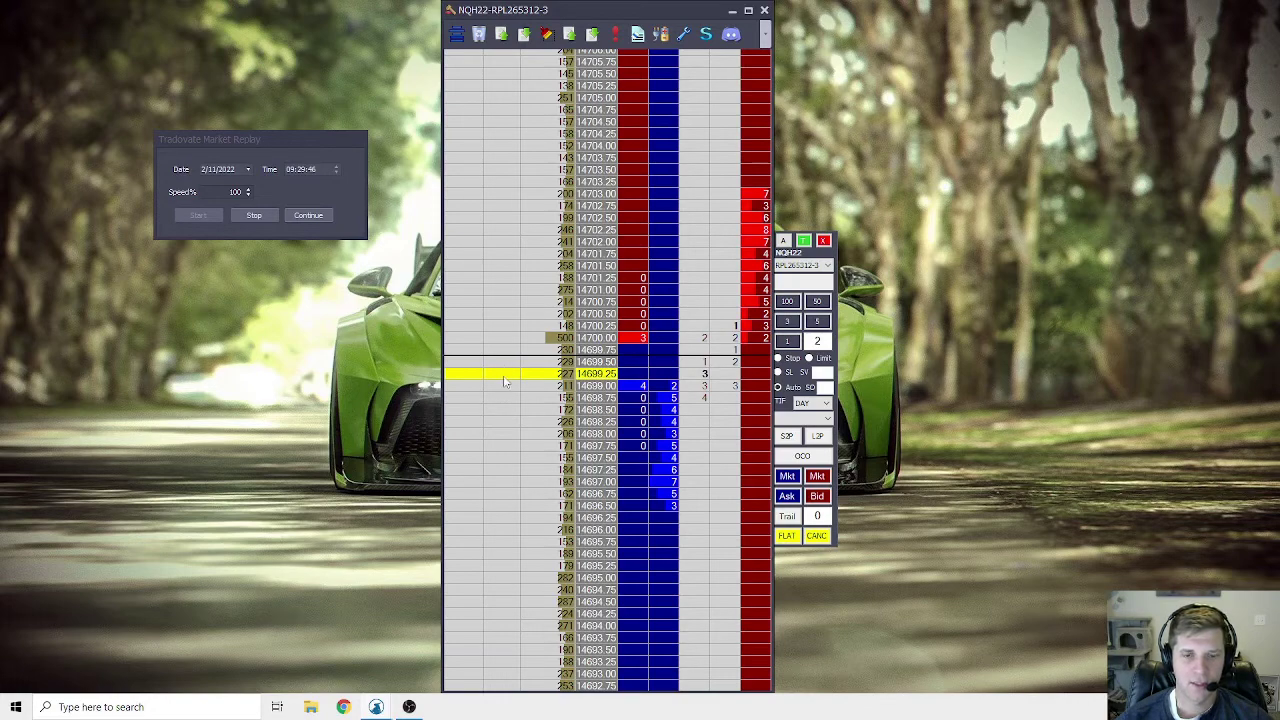
left_click(464, 340)
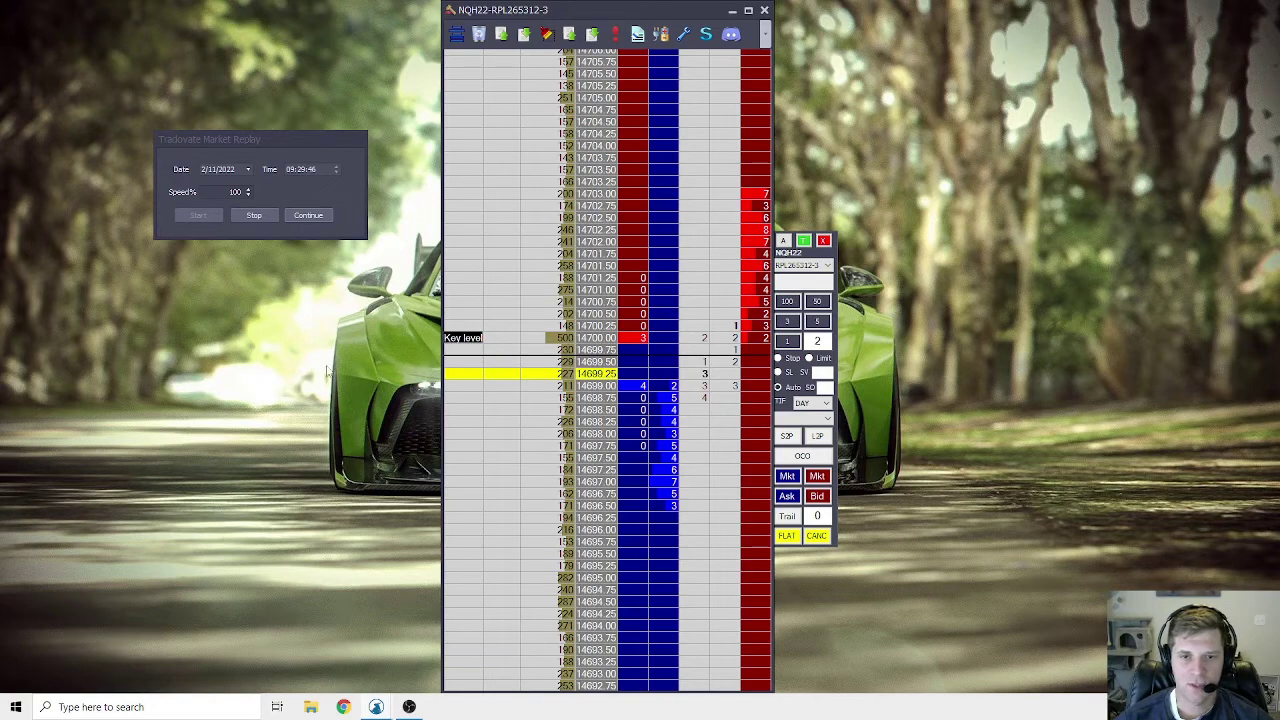
left_click(709, 355)
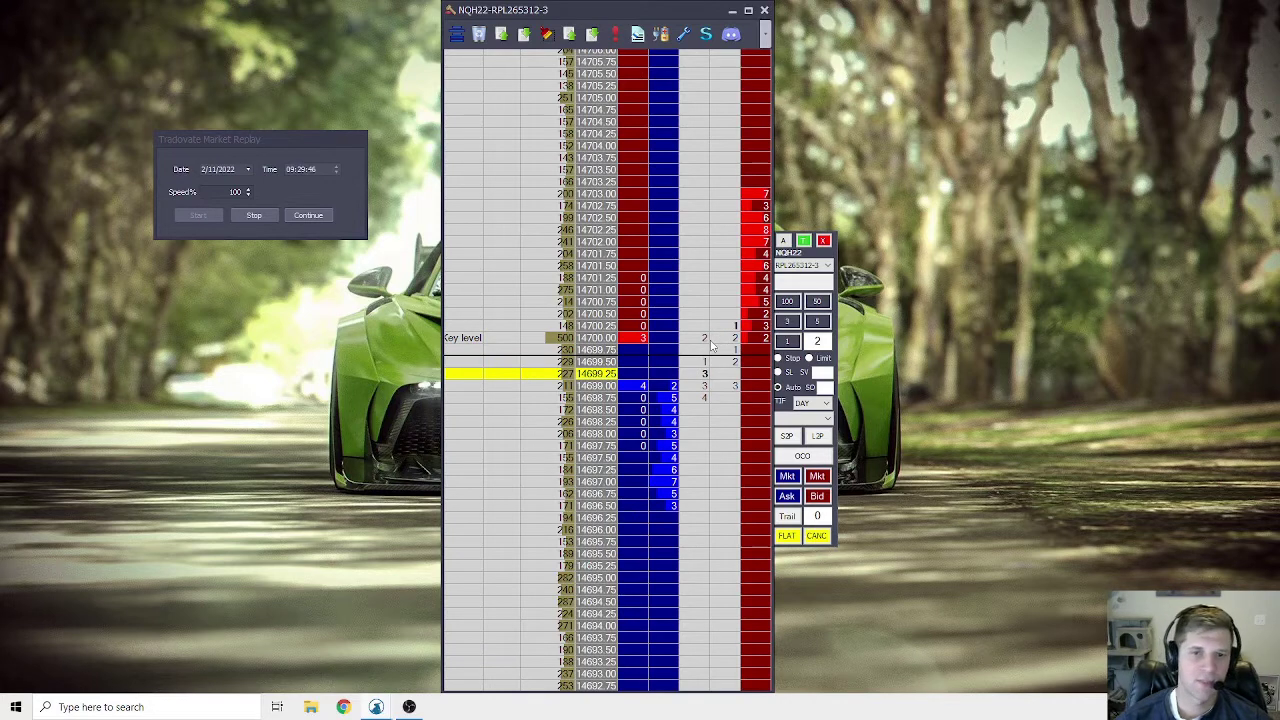
left_click(463, 288)
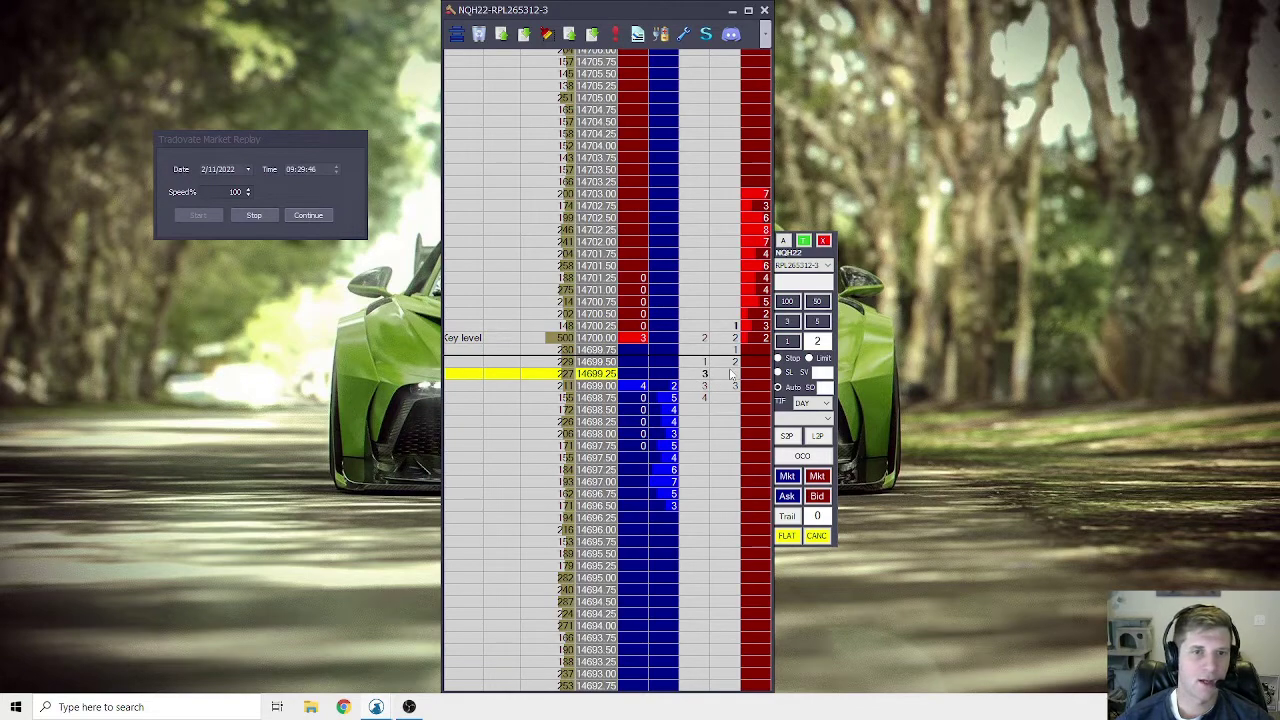
Resume the paused 2/11/2022 market replay from 09:29:46 at 100% speed.
left_click(309, 215)
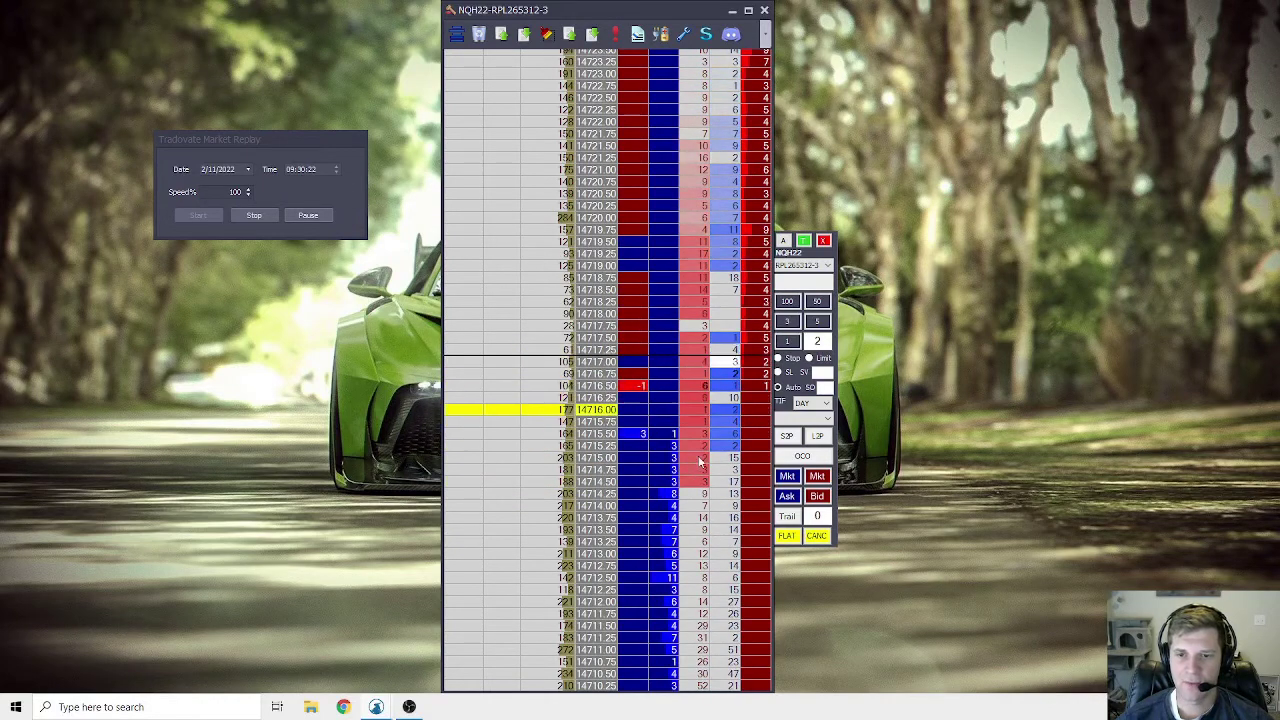
left_click(668, 301)
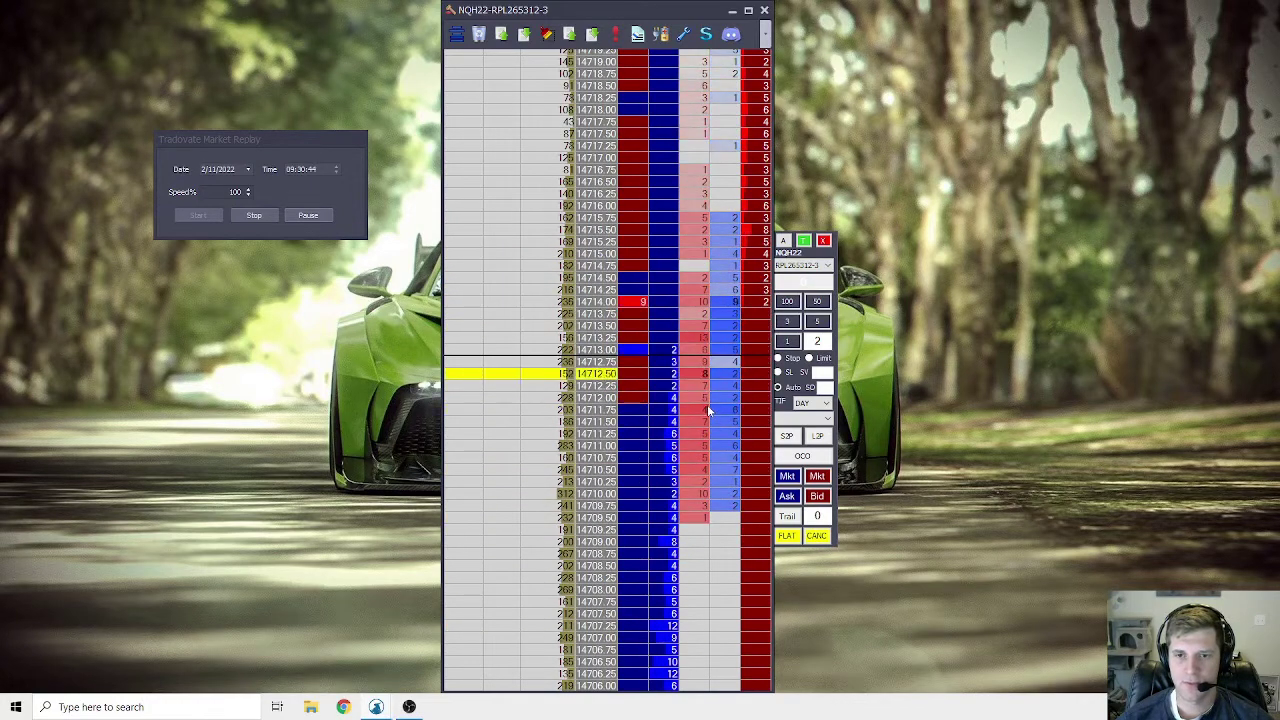
left_click(707, 404)
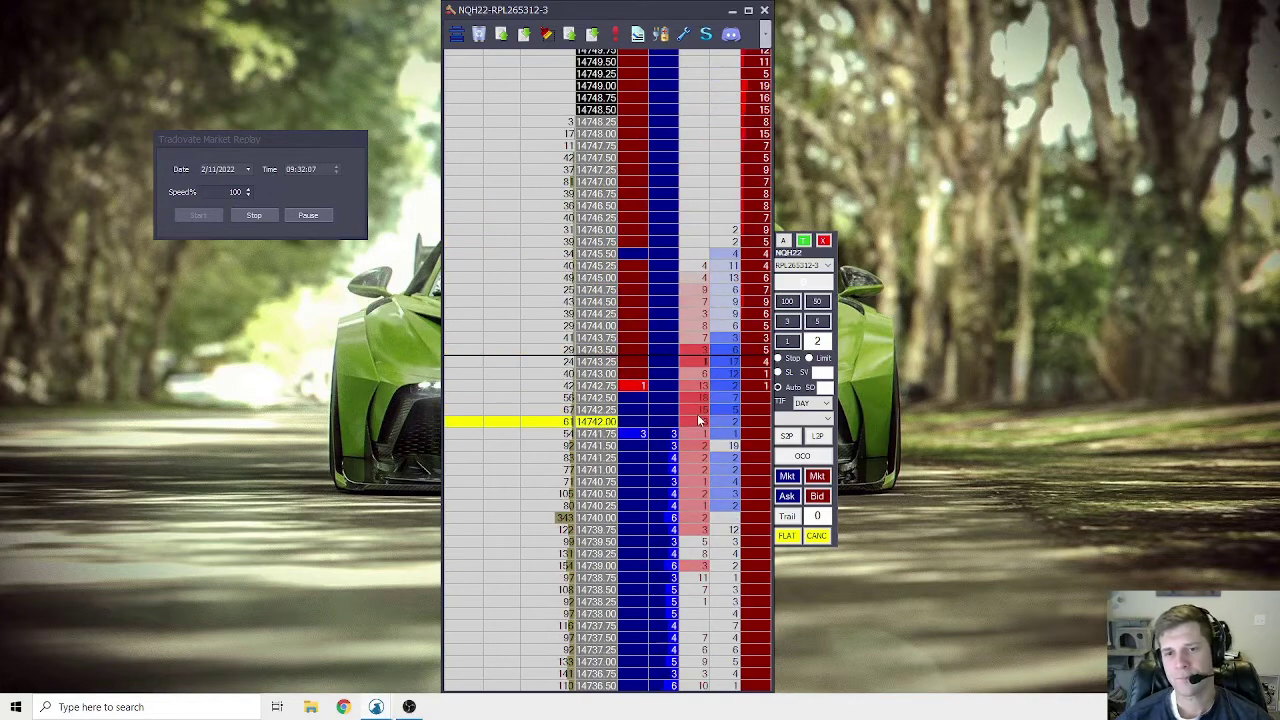
Follow the replayed order flow on the NQH22 ladder, examining traded volume and resting depth as price swings around 14740.00.
scroll(705, 400, "up", 4)
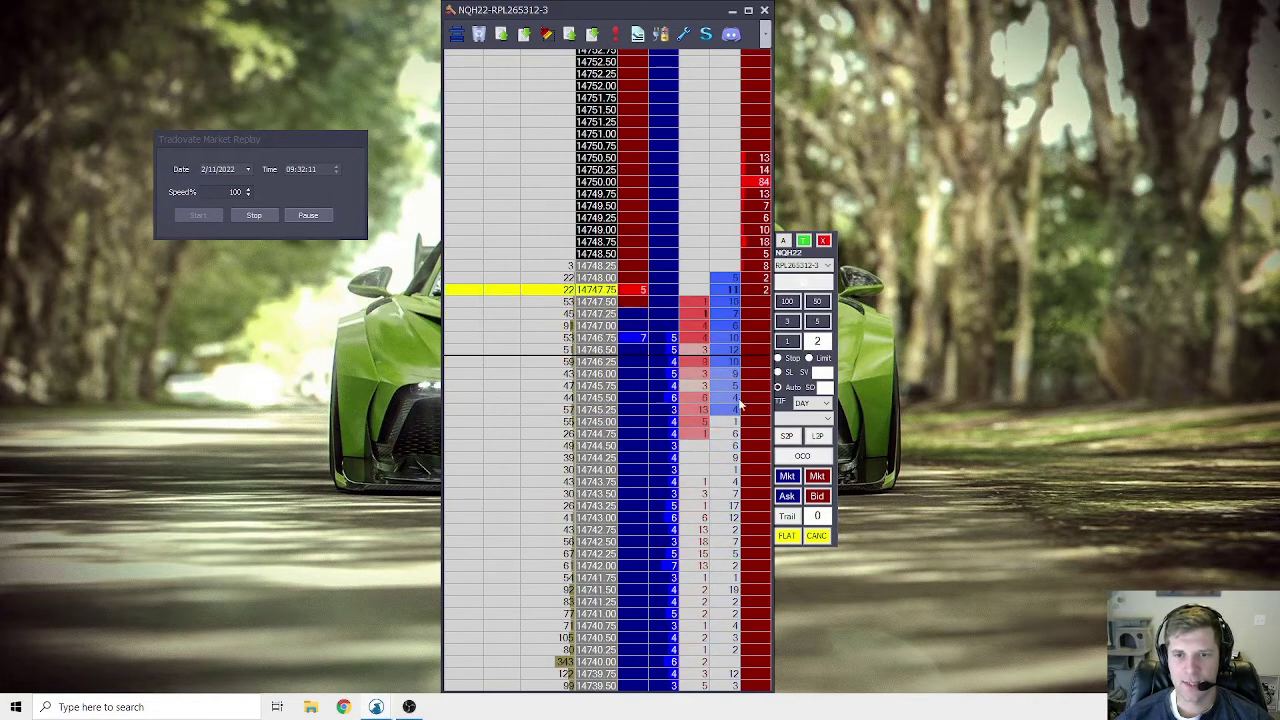
scroll(712, 229, "down", 3)
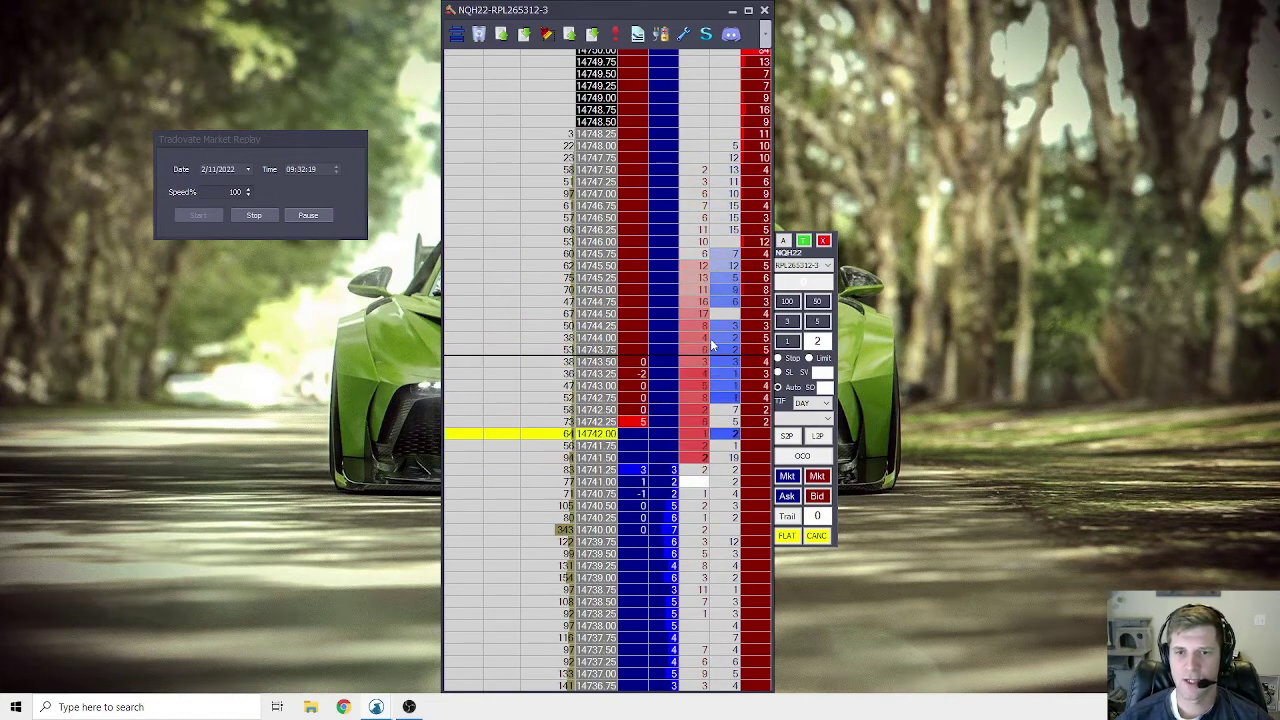
scroll(715, 330, "down", 3)
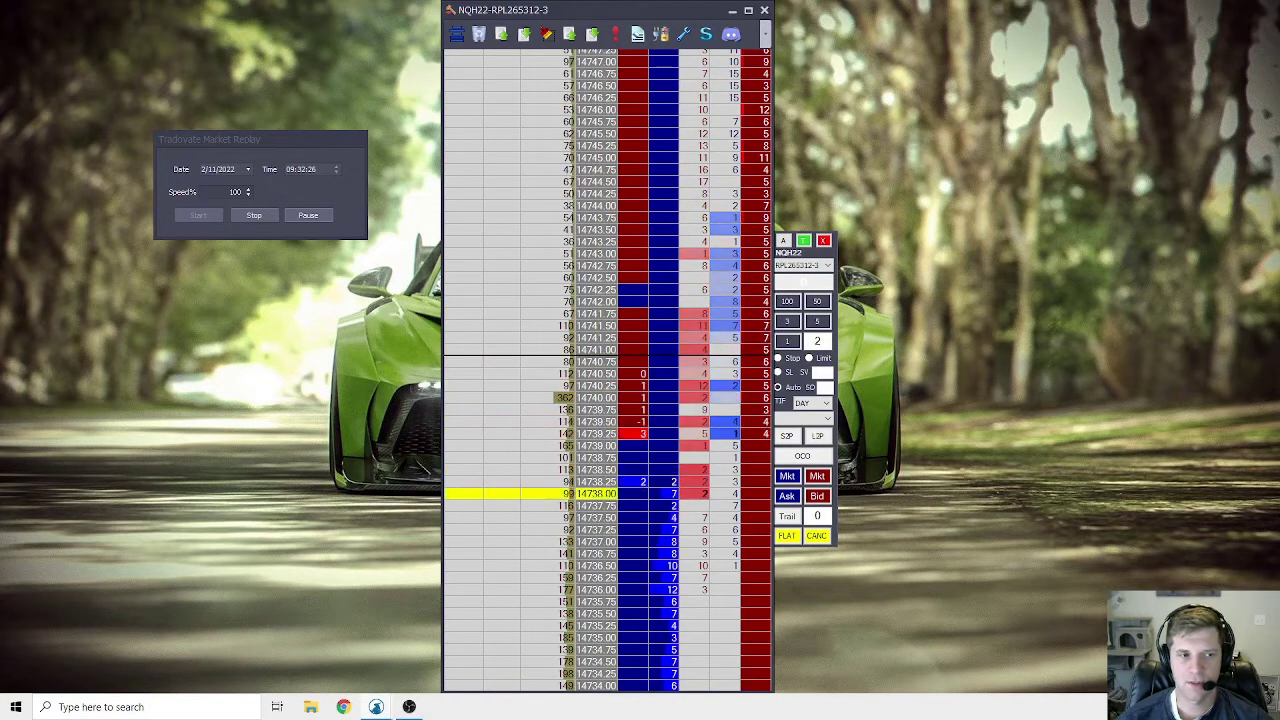
scroll(470, 457, "down", 5)
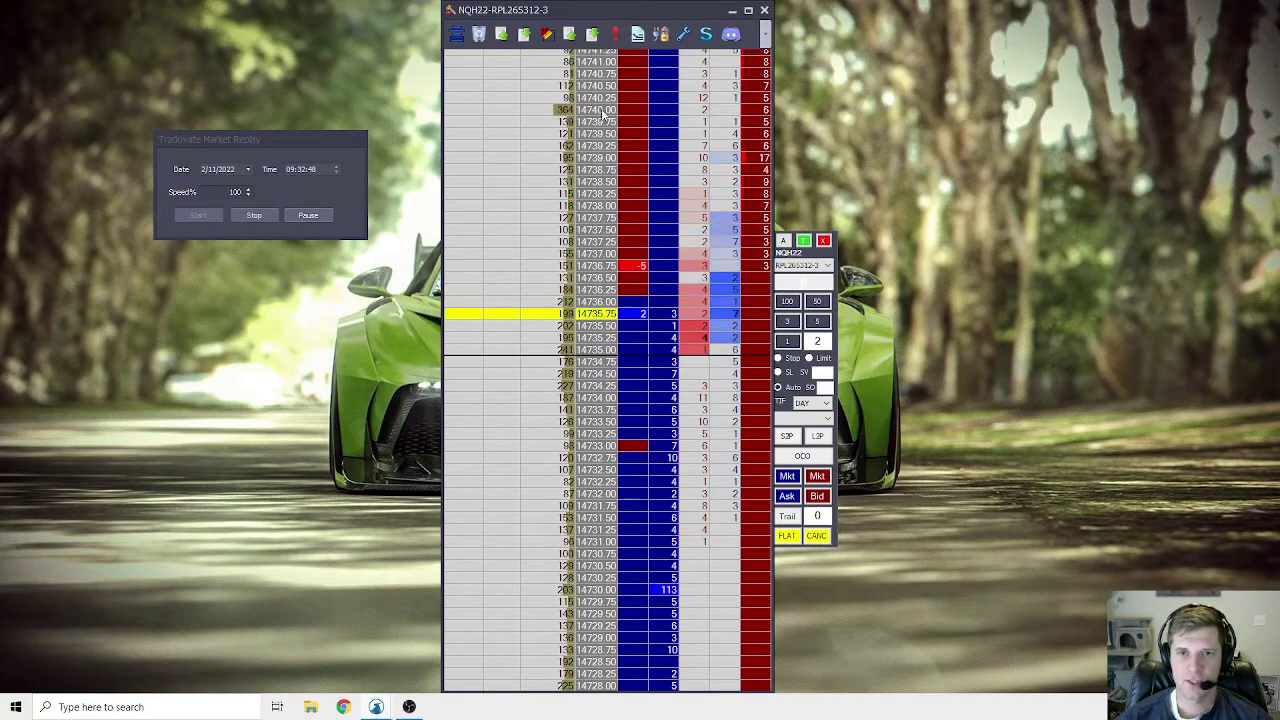
scroll(600, 150, "up", 4)
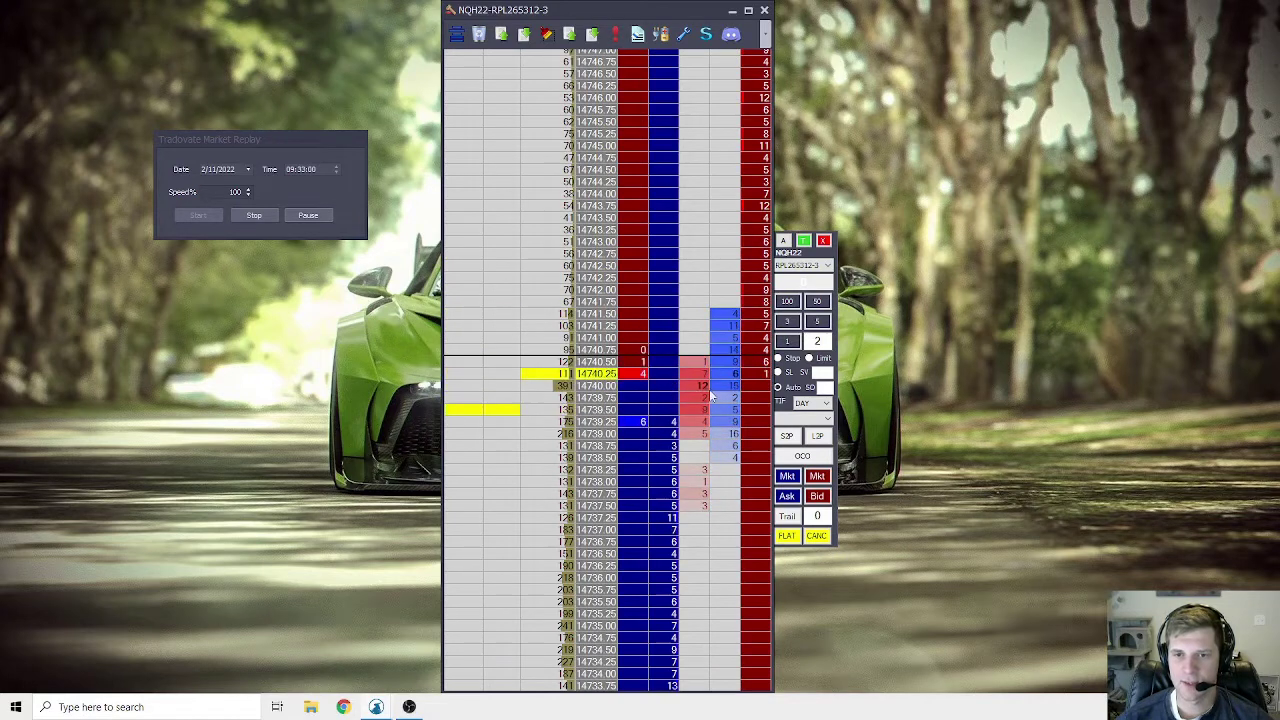
scroll(709, 405, "down", 3)
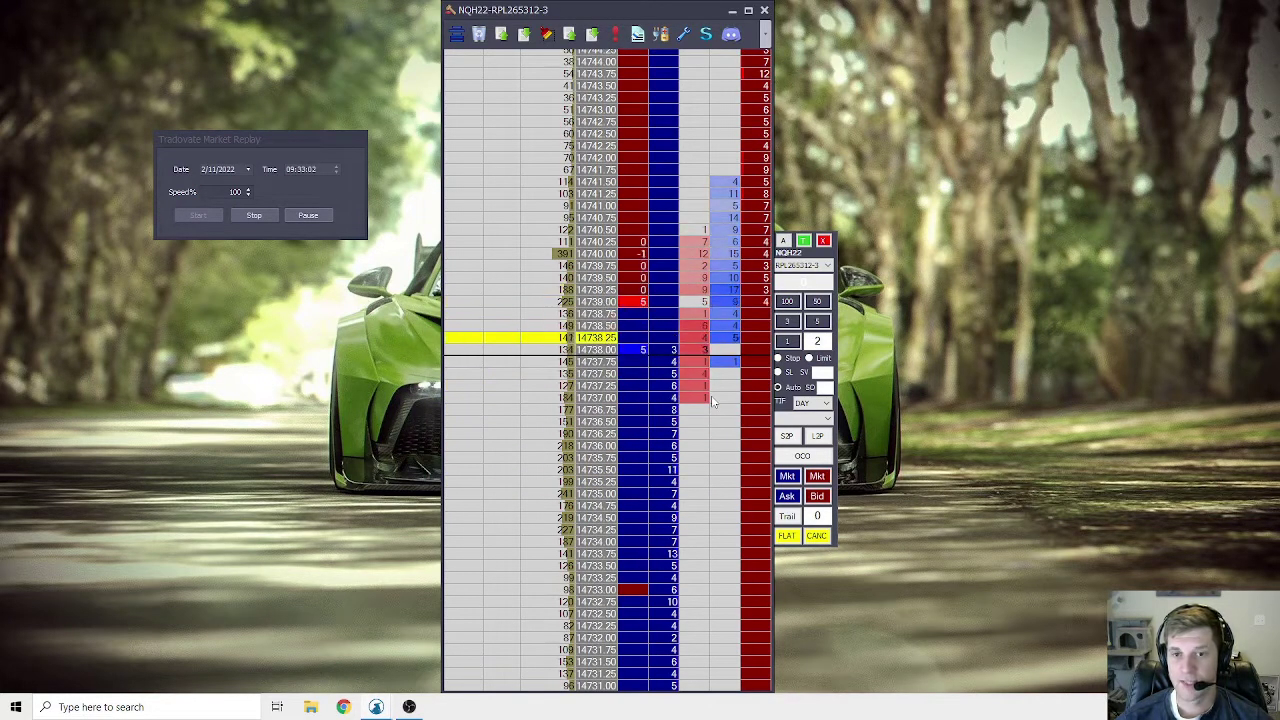
scroll(712, 400, "down", 3)
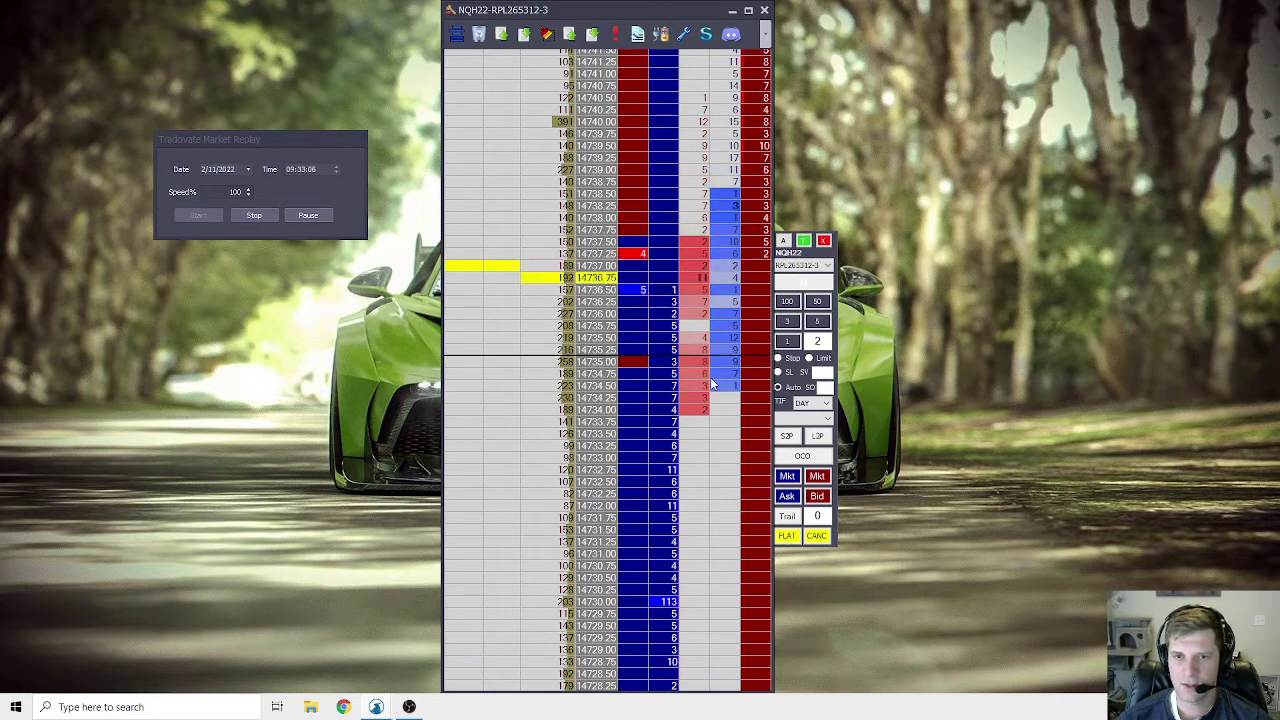
scroll(712, 390, "up", 7)
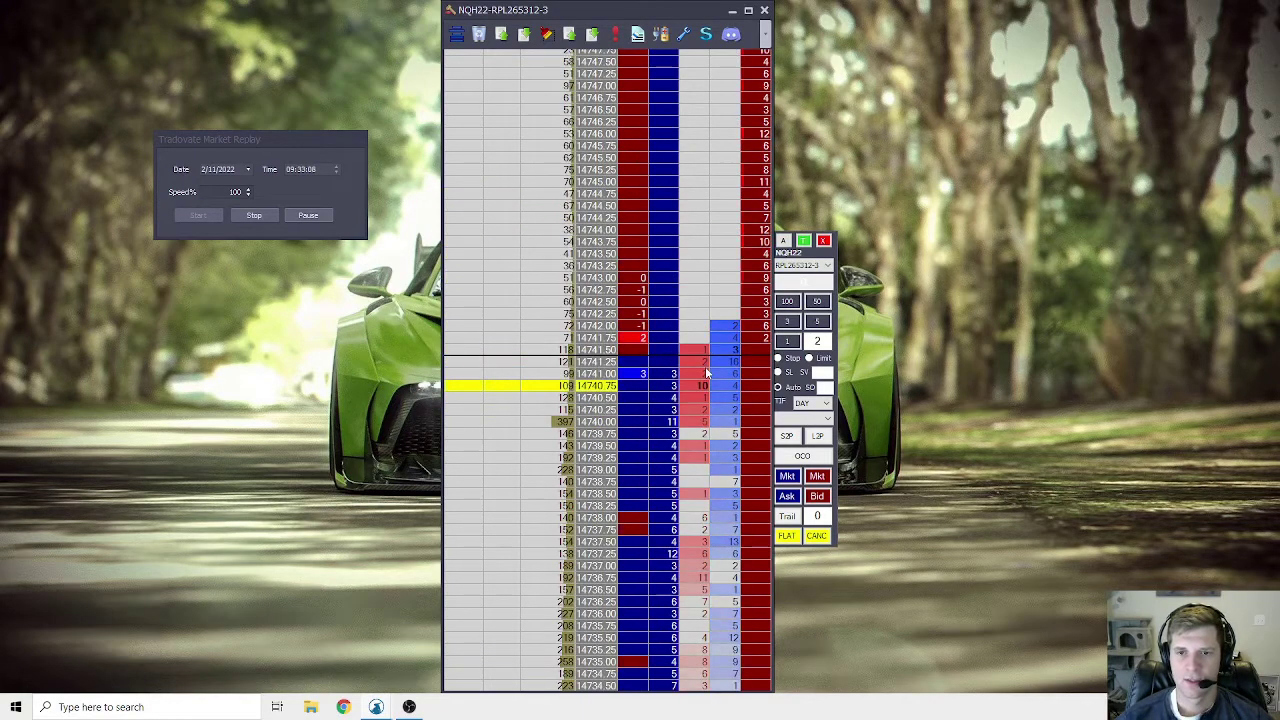
scroll(705, 366, "down", 4)
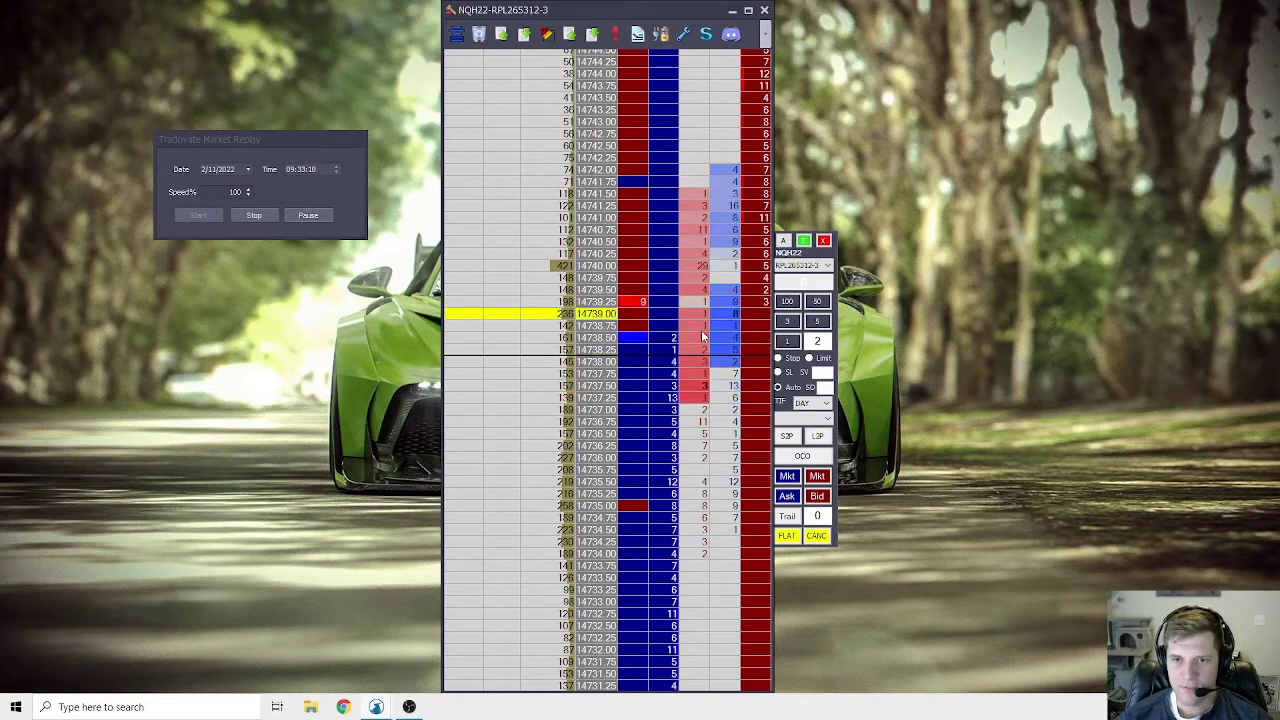
scroll(703, 370, "down", 4)
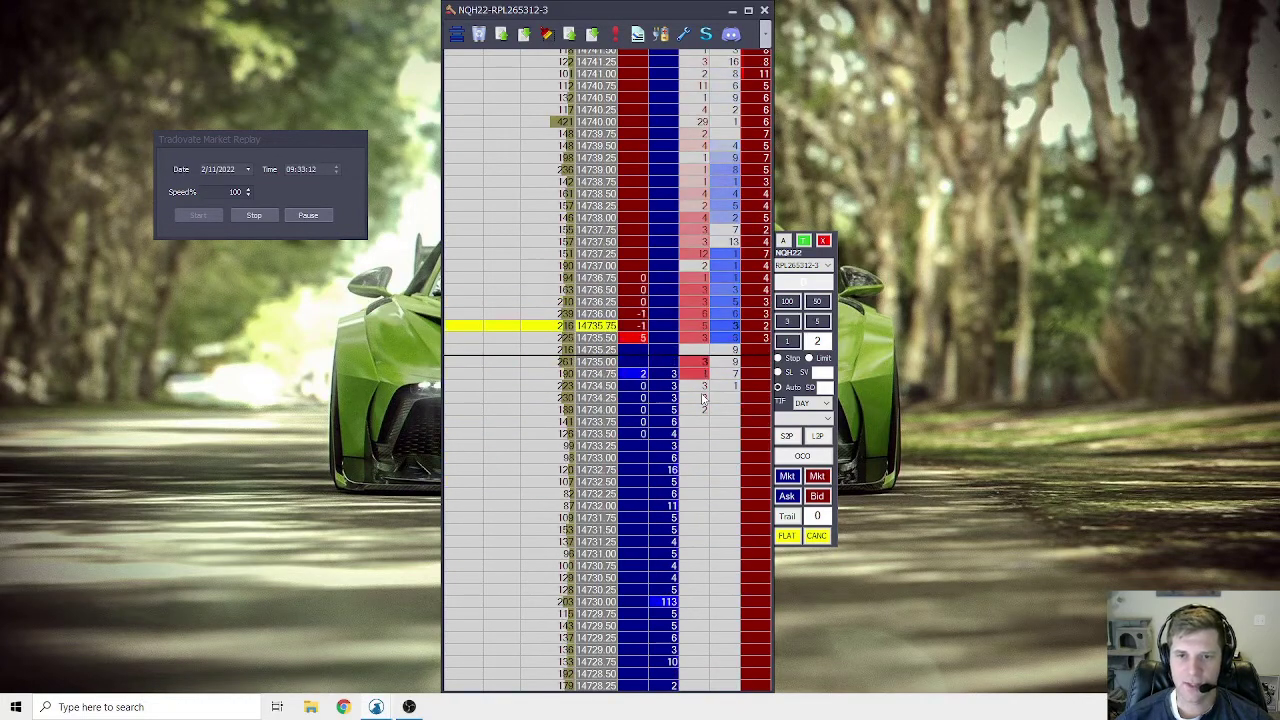
scroll(701, 392, "up", 4)
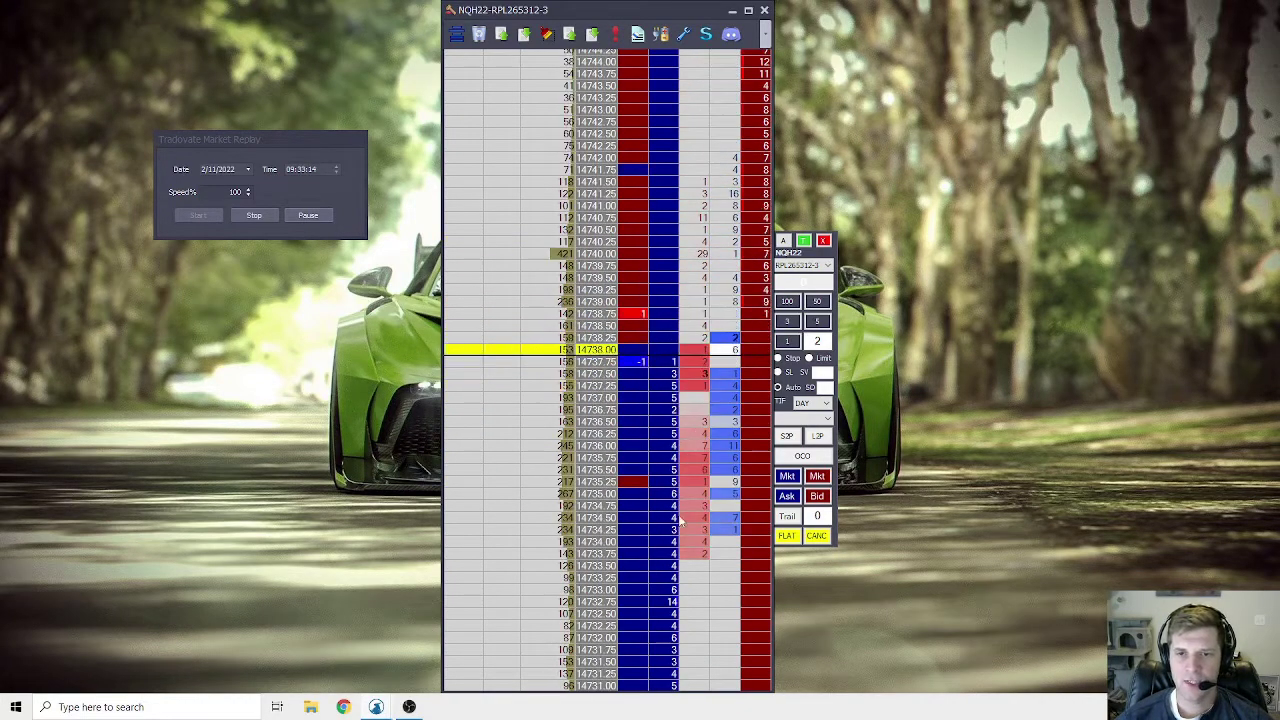
scroll(679, 352, "up", 4)
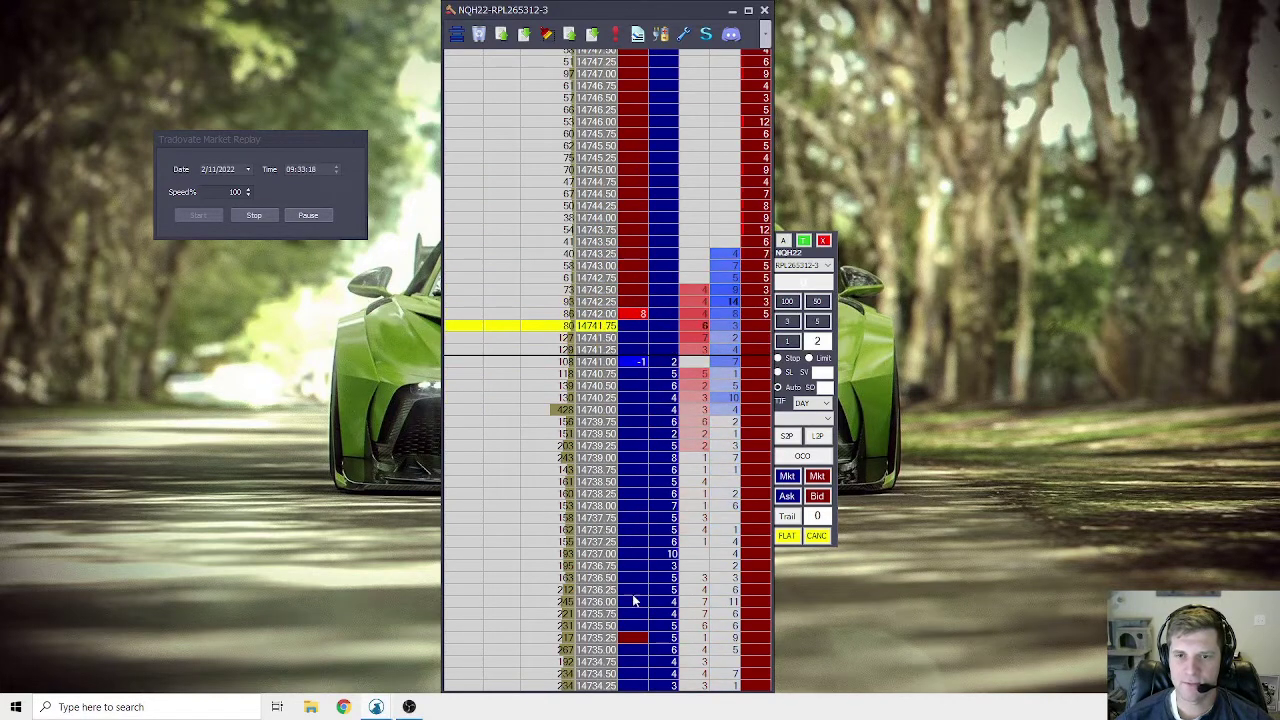
scroll(690, 422, "up", 3)
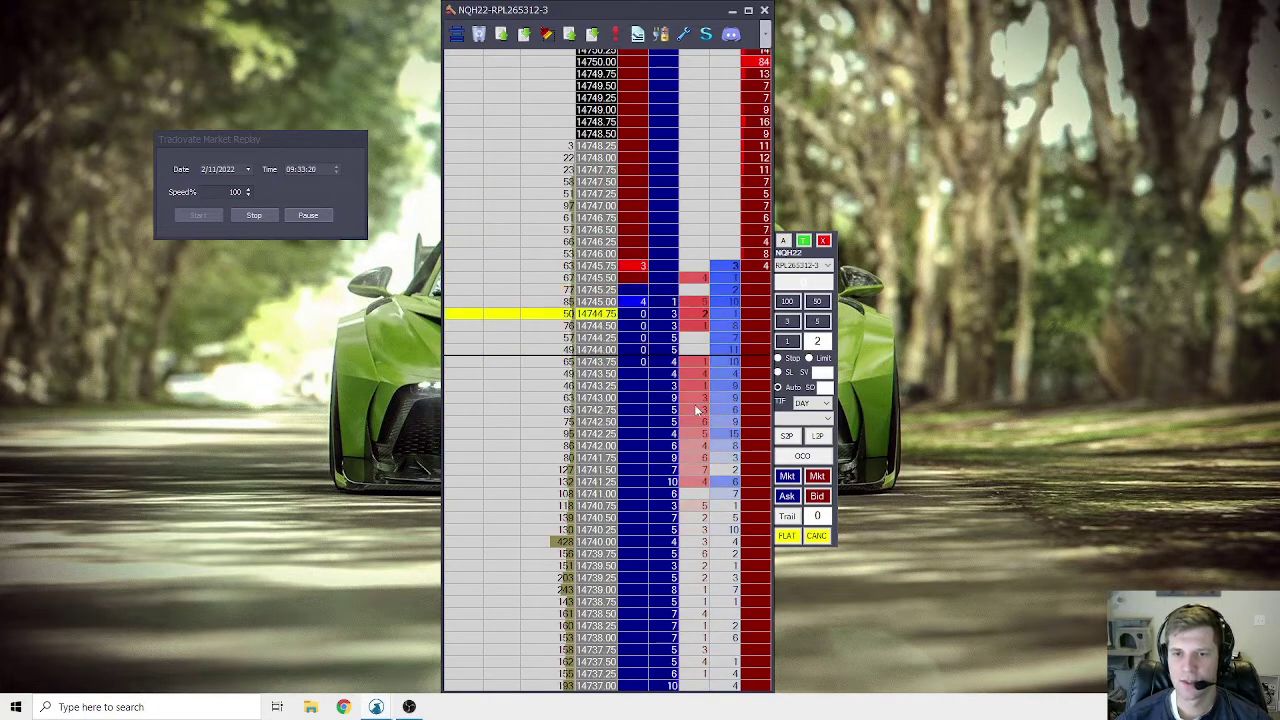
scroll(702, 415, "up", 4)
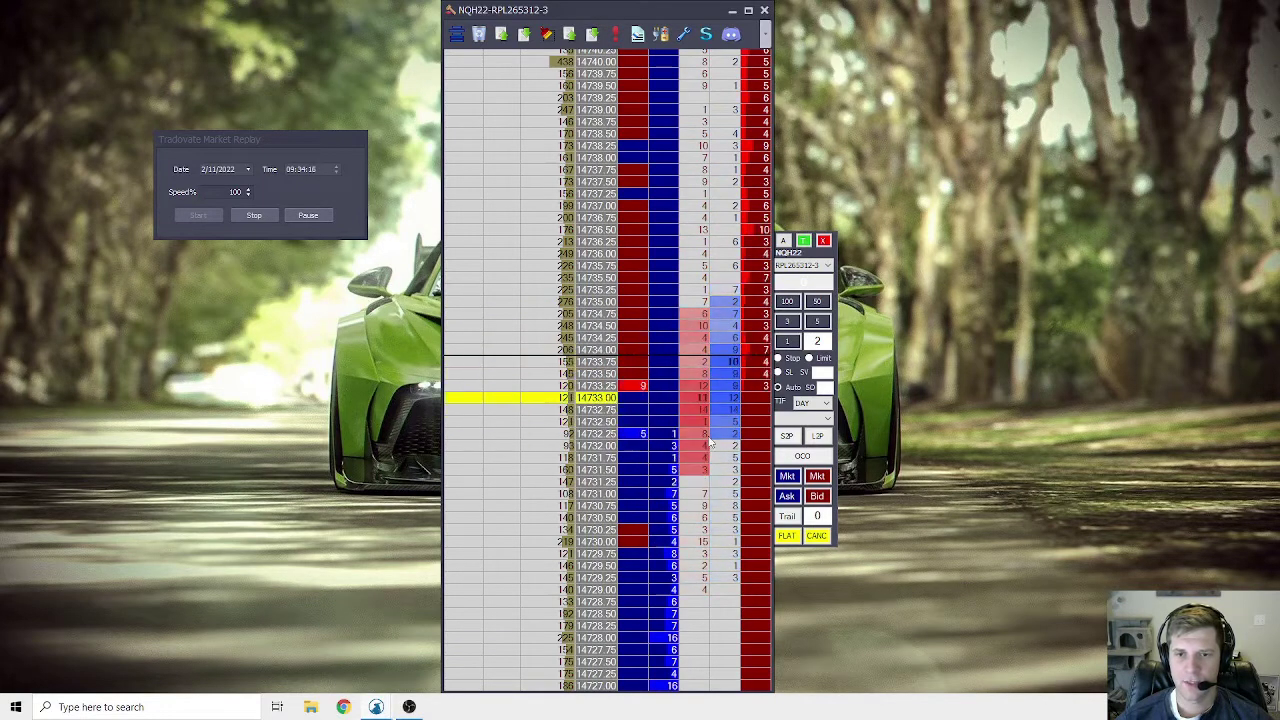
Open a short position of 2 NQH22 contracts near 14734.75 with a protective stop at 14737.25.
left_click(697, 316)
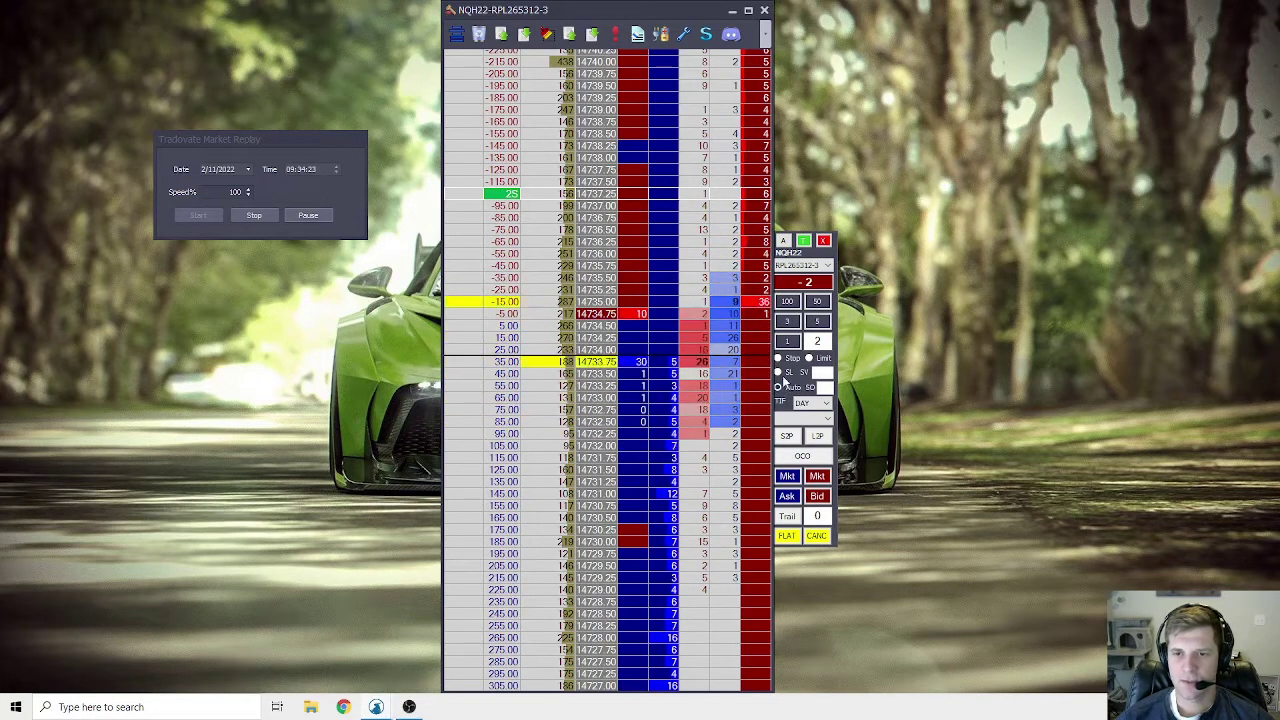
left_click(660, 206)
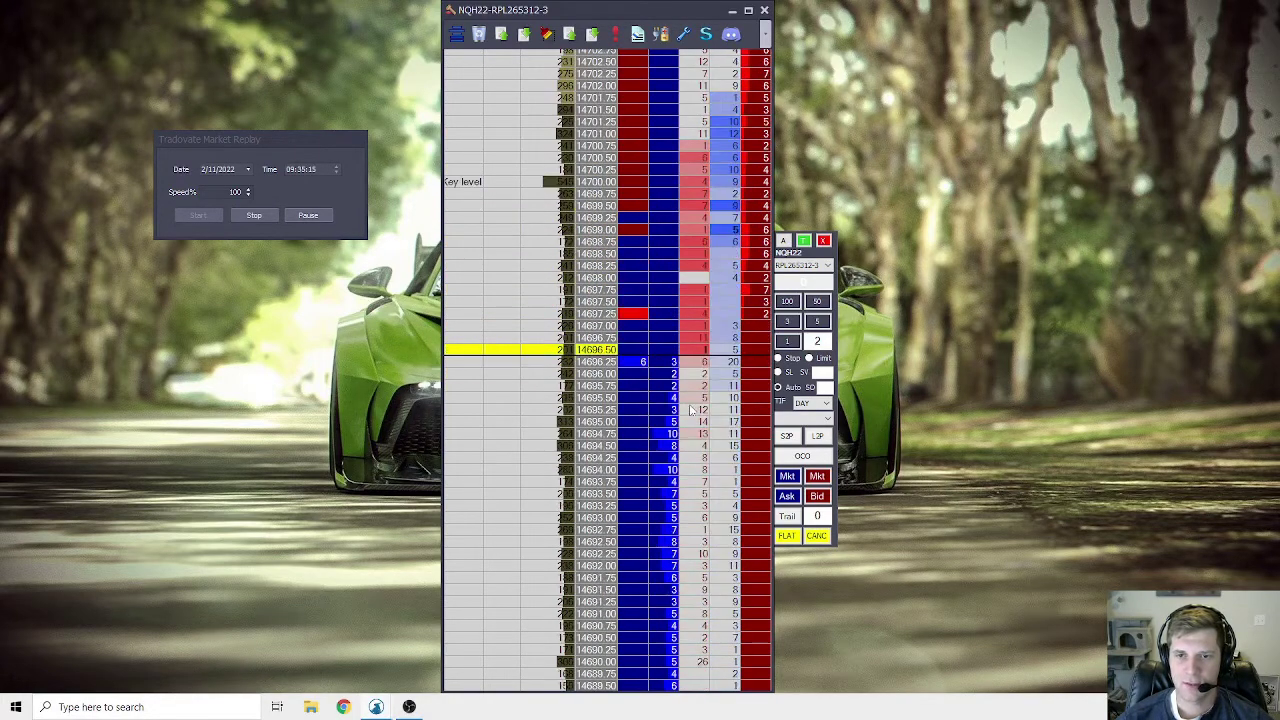
left_click(665, 465)
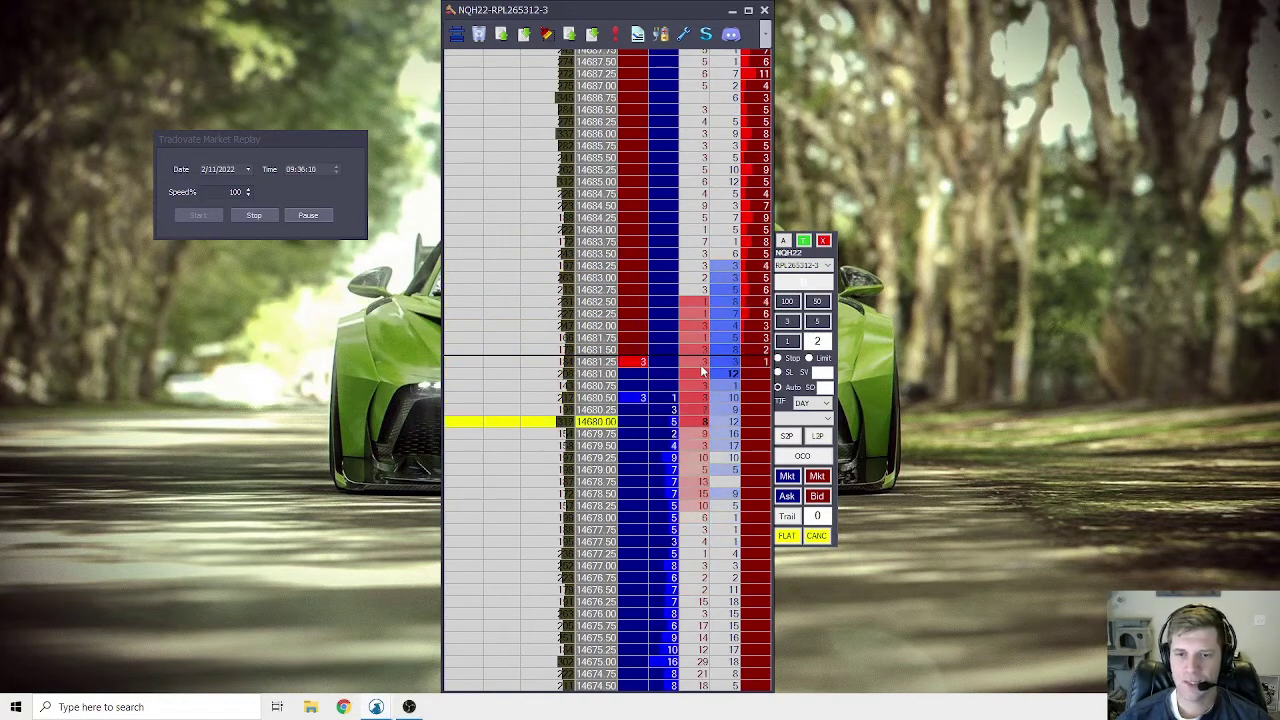
Examine the bid and ask volumes traded on the NQH22 ladder as price rotates between about 14687 and 14695.
scroll(598, 272, "down", 3)
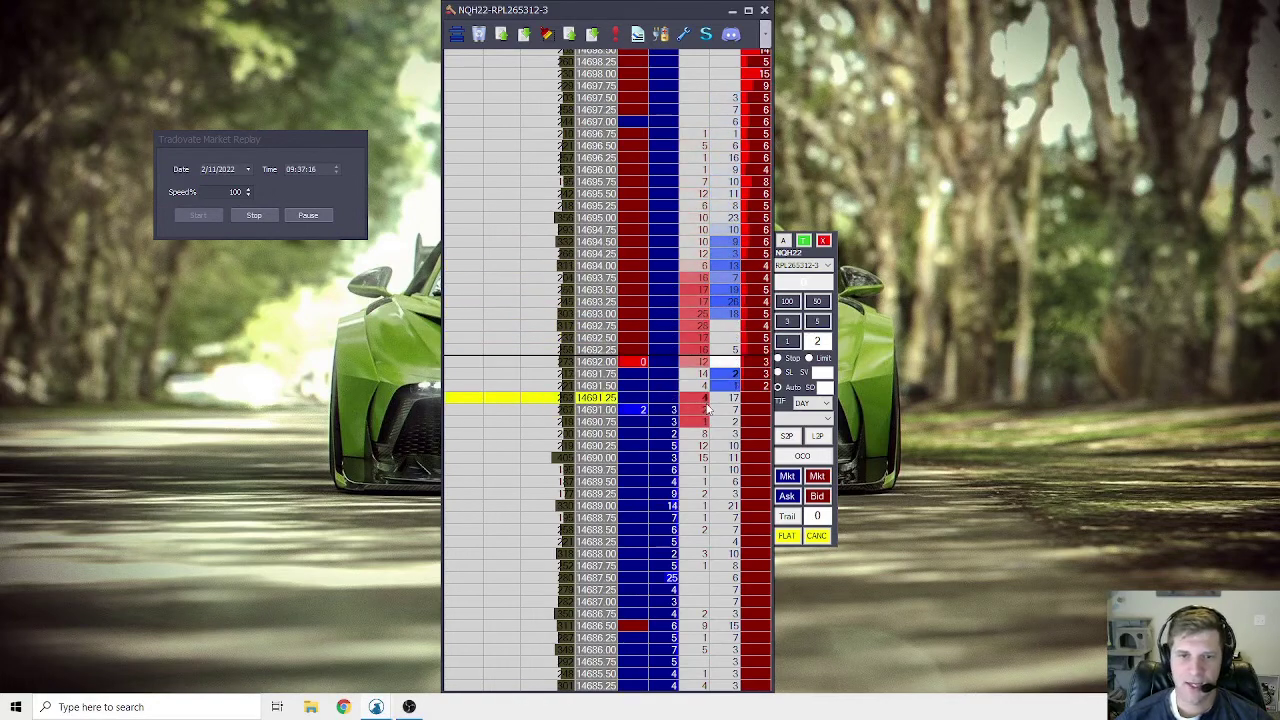
scroll(690, 400, "down", 5)
scroll(600, 380, "up", 10)
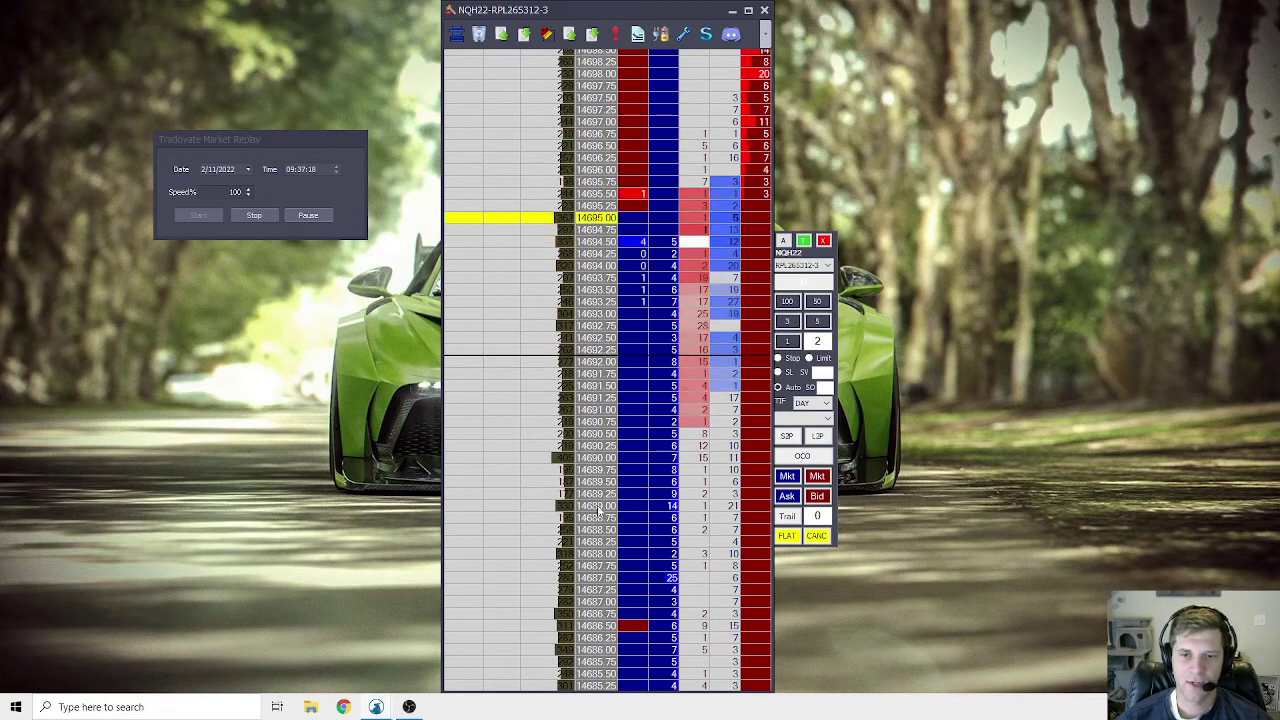
scroll(593, 374, "up", 3)
scroll(595, 350, "down", 10)
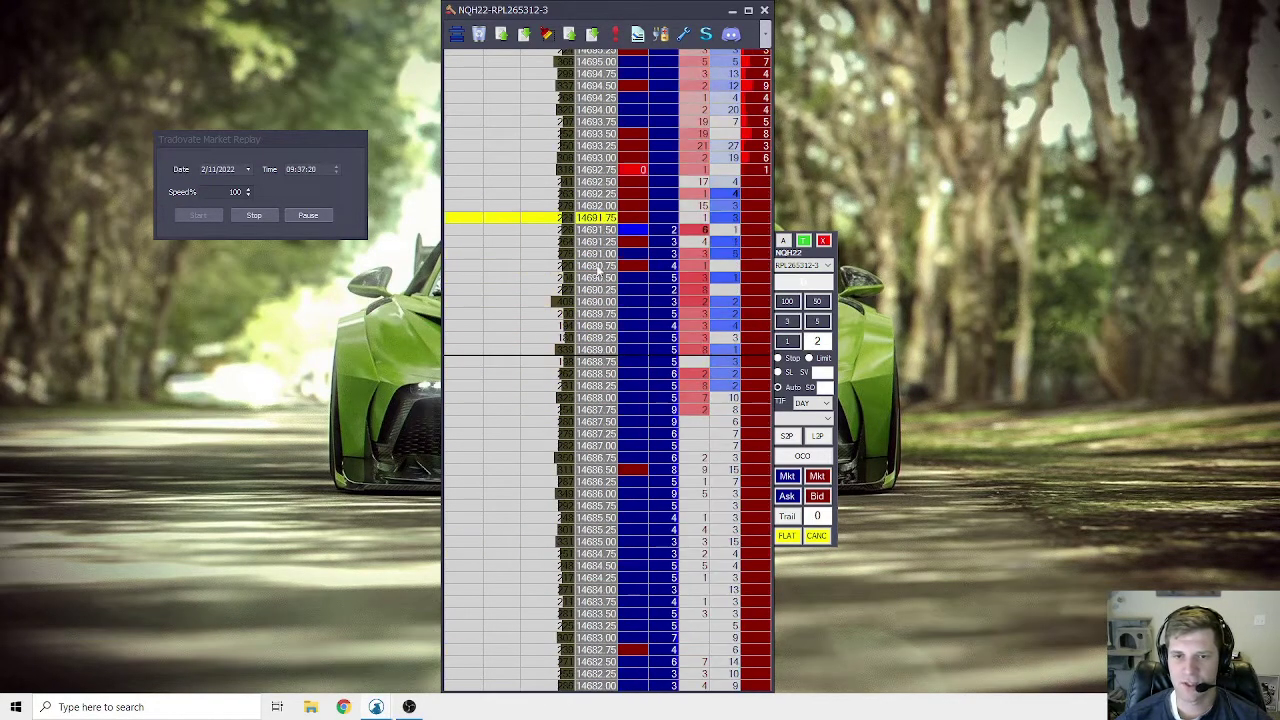
scroll(601, 231, "up", 4)
scroll(595, 300, "down", 4)
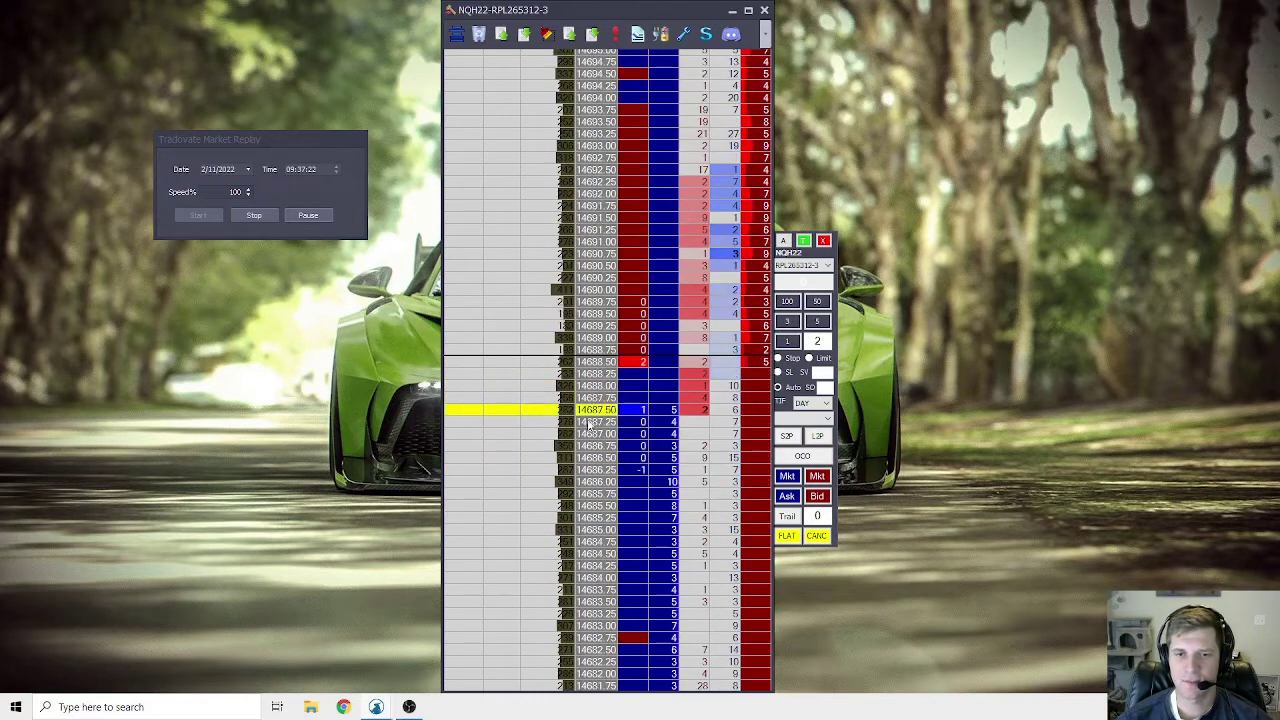
scroll(650, 380, "down", 3)
scroll(705, 375, "up", 3)
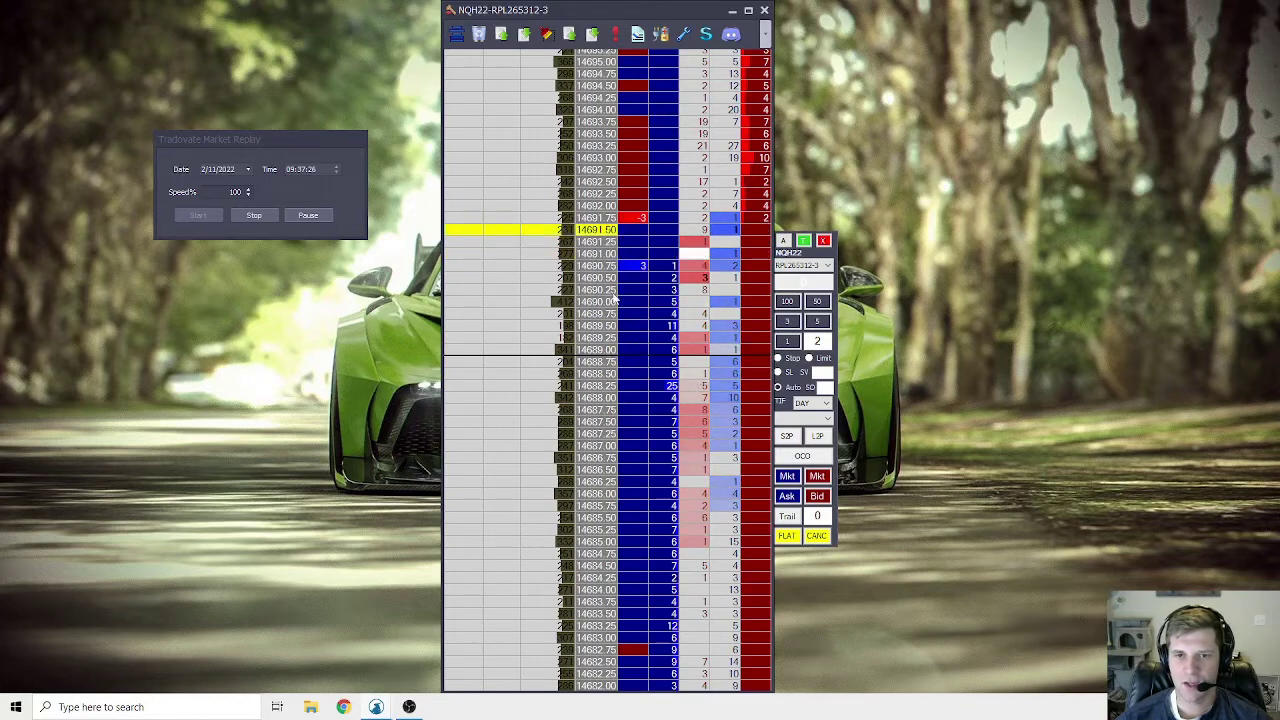
scroll(687, 434, "up", 4)
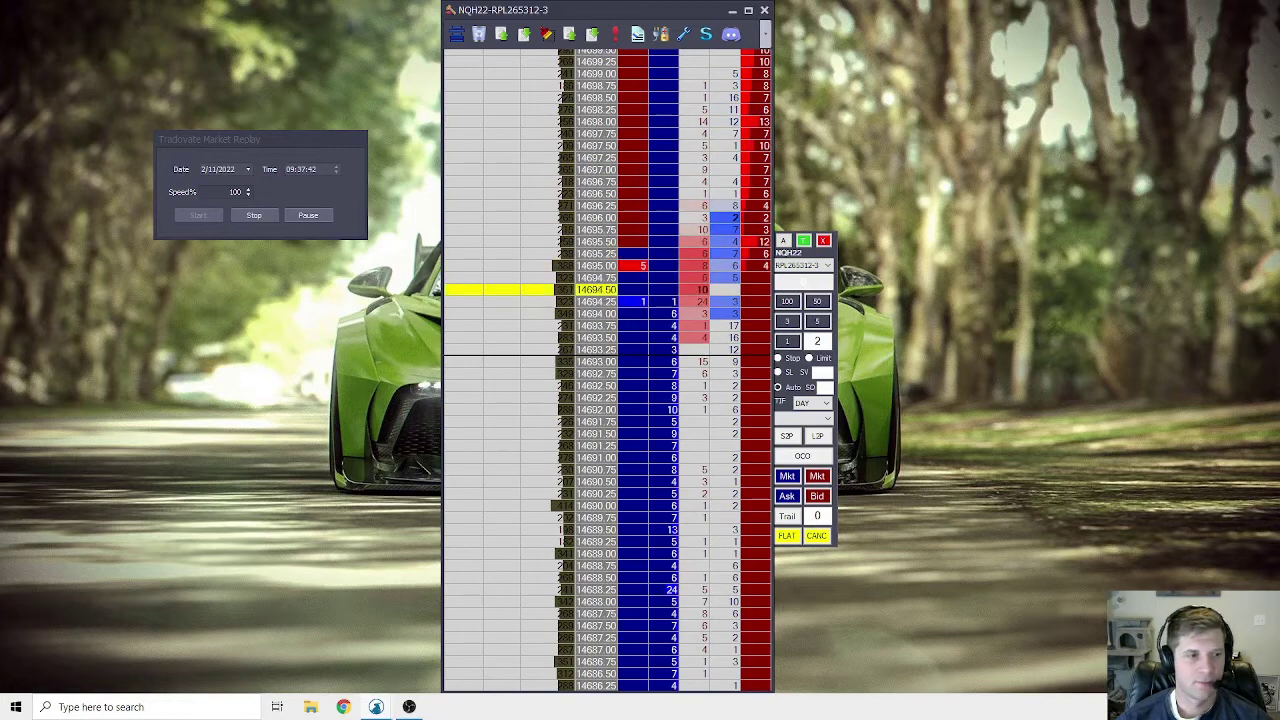
Stop the market replay at 09:37:42 and return to the NQH22 ladder.
left_click(260, 216)
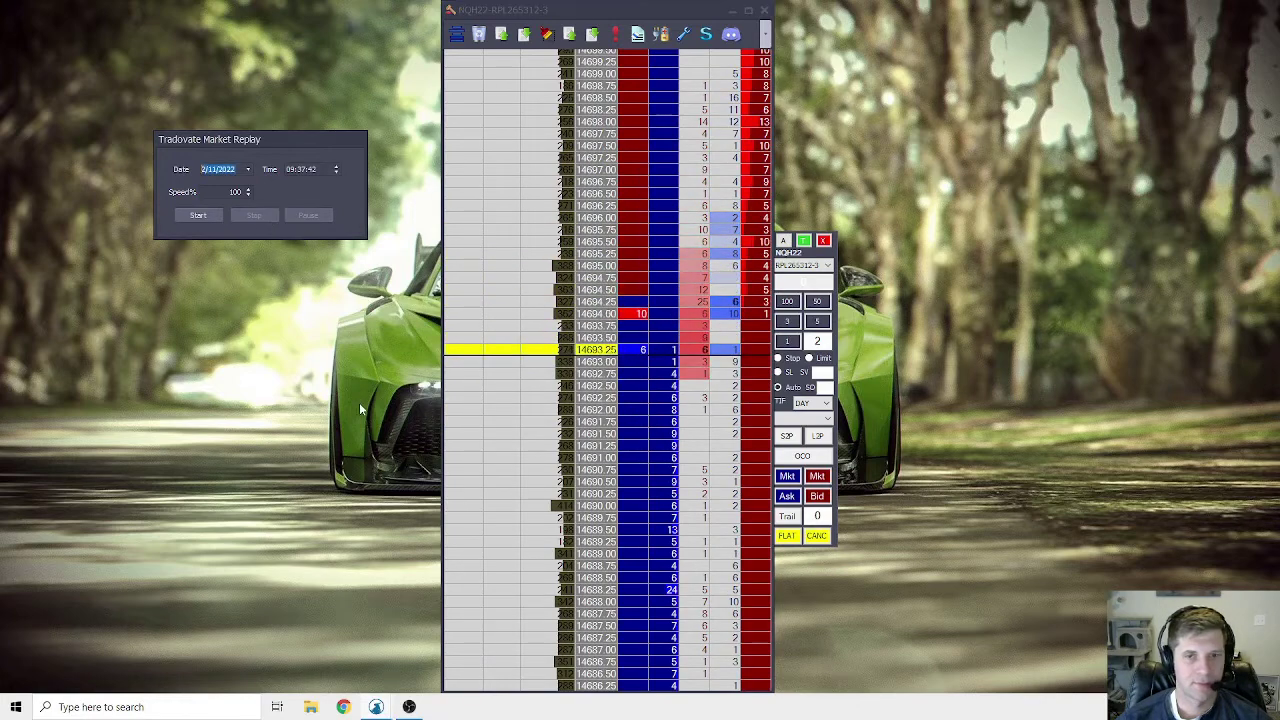
left_click(706, 400)
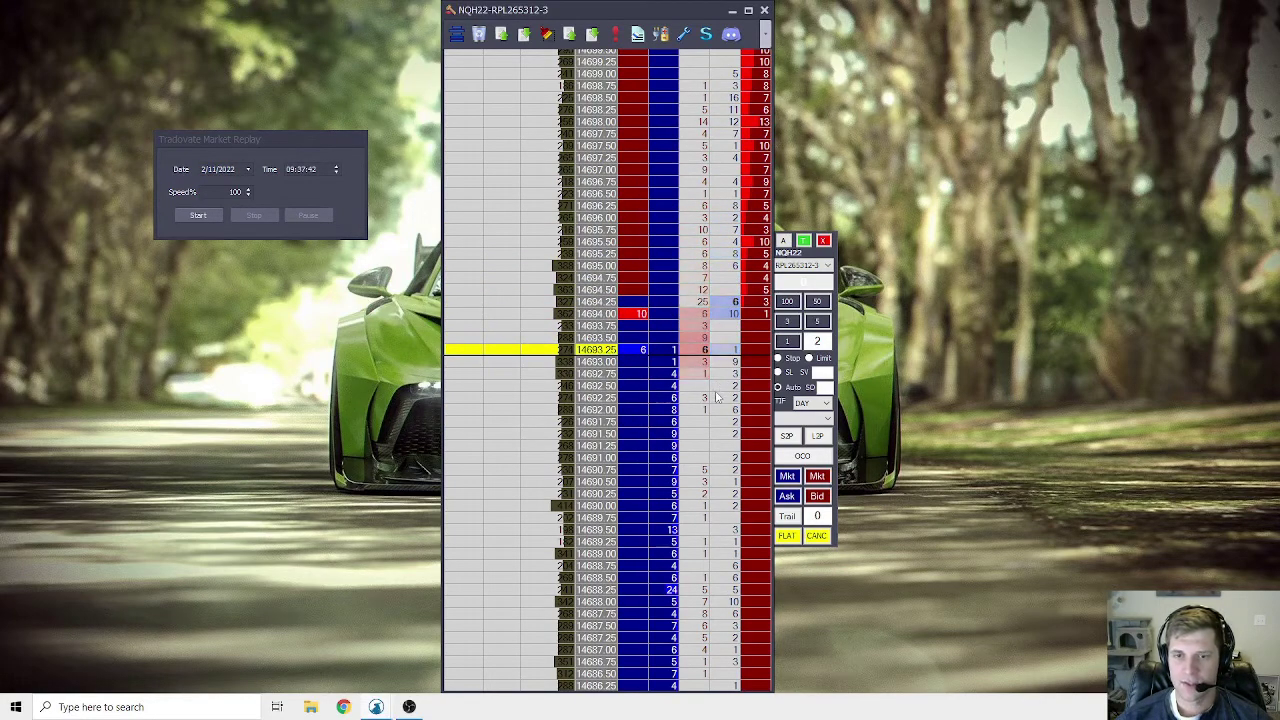